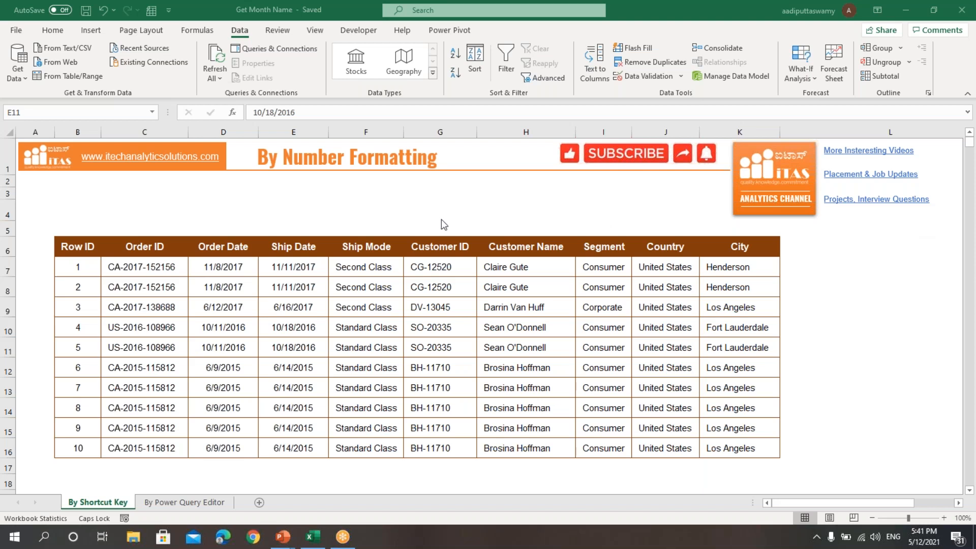
{"action": "left_click", "coordinate": [226, 271]}
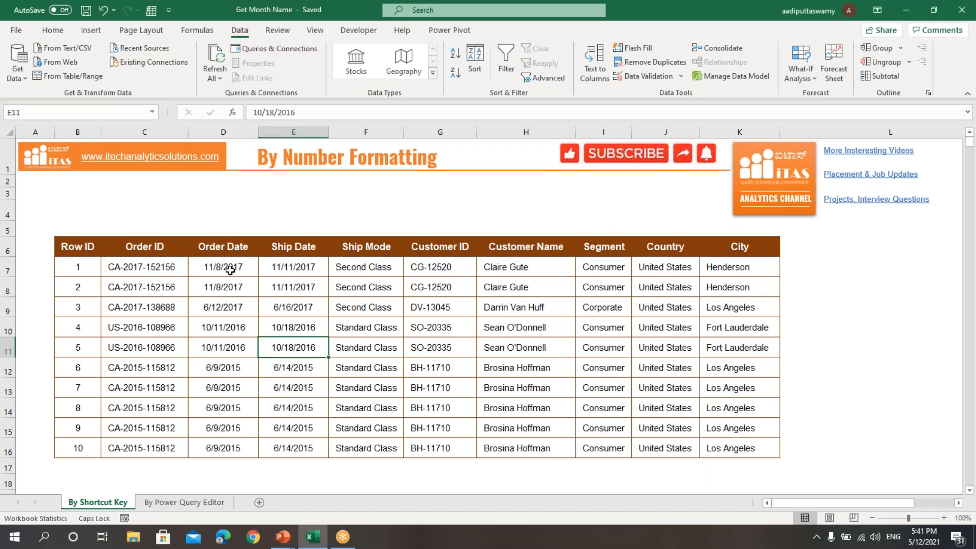
{"action": "left_click_drag", "start_coordinate": [237, 268], "coordinate": [294, 449]}
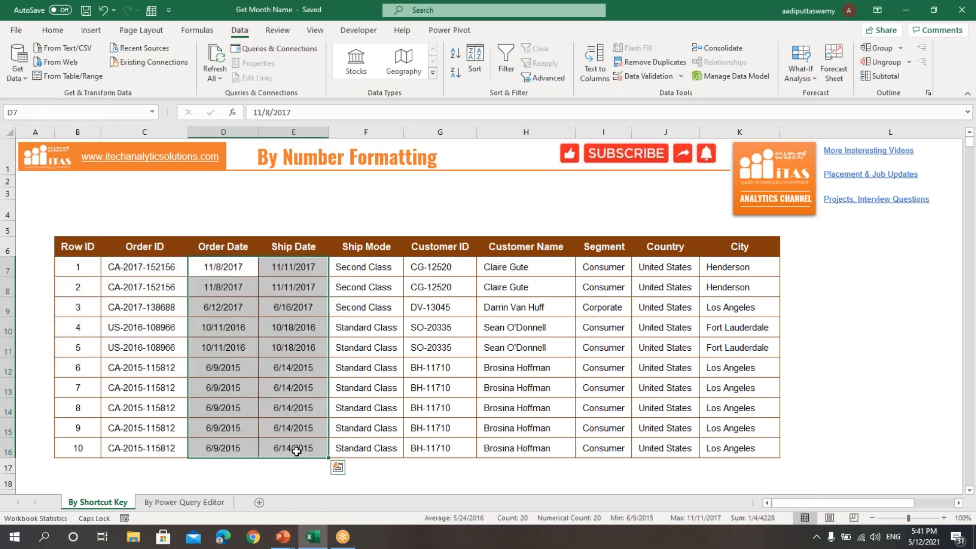
{"action": "left_click", "coordinate": [244, 385]}
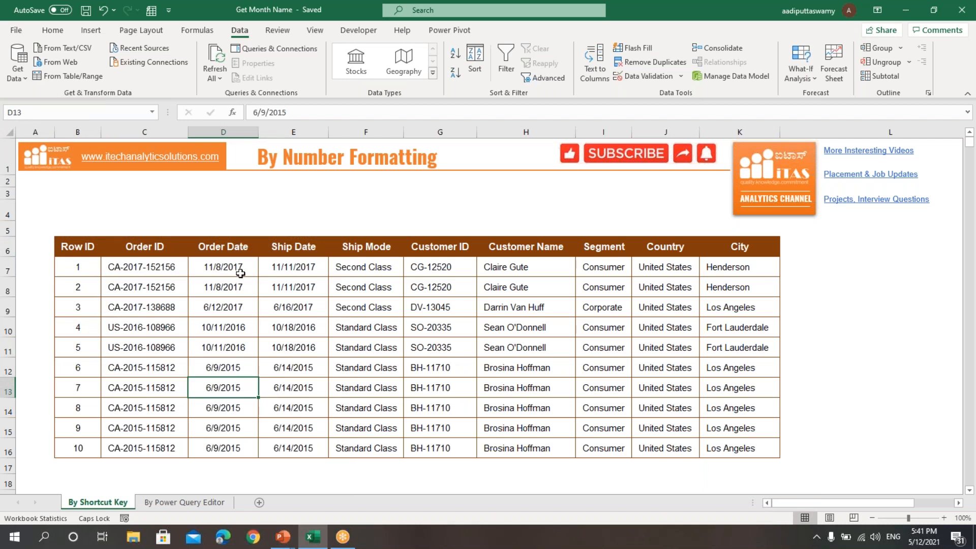
{"action": "left_click_drag", "start_coordinate": [241, 270], "coordinate": [244, 451]}
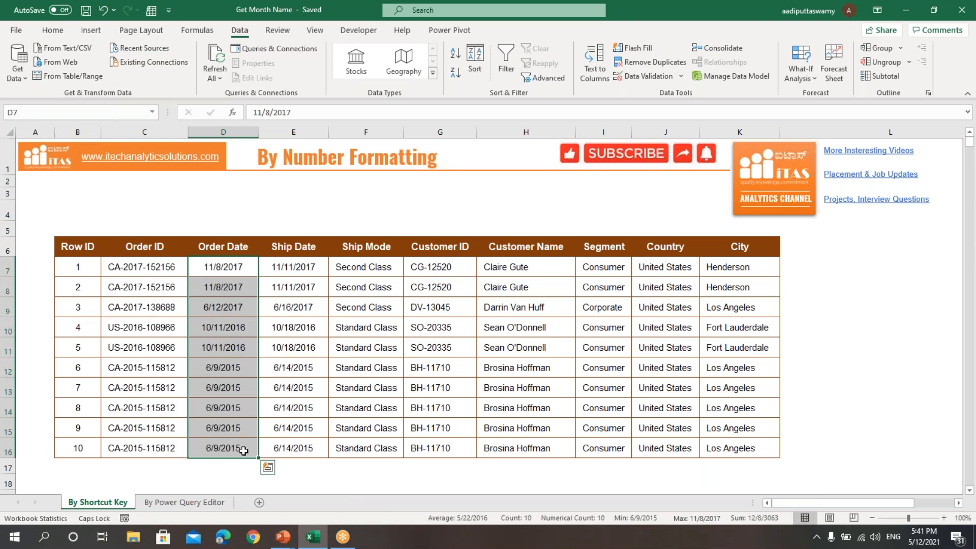
{"action": "left_click", "coordinate": [215, 381]}
- Apply the custom number format mmm to the Order Date cells D7:D16 to show abbreviated month names
{"action": "left_click_drag", "start_coordinate": [245, 267], "coordinate": [239, 450]}
{"action": "key", "text": "ctrl+1"}
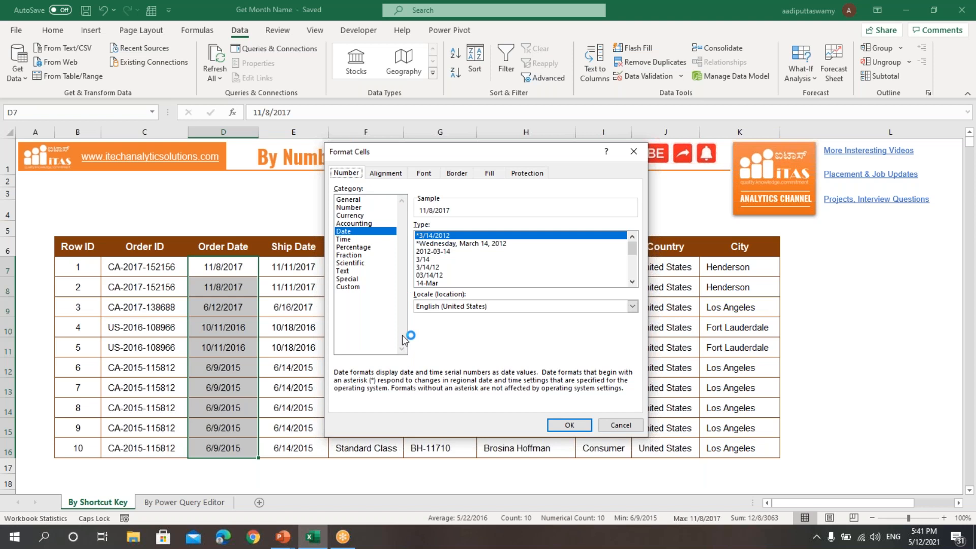
{"action": "left_click", "coordinate": [348, 287]}
{"action": "left_click", "coordinate": [423, 236]}
{"action": "left_click_drag", "start_coordinate": [463, 236], "coordinate": [396, 237]}
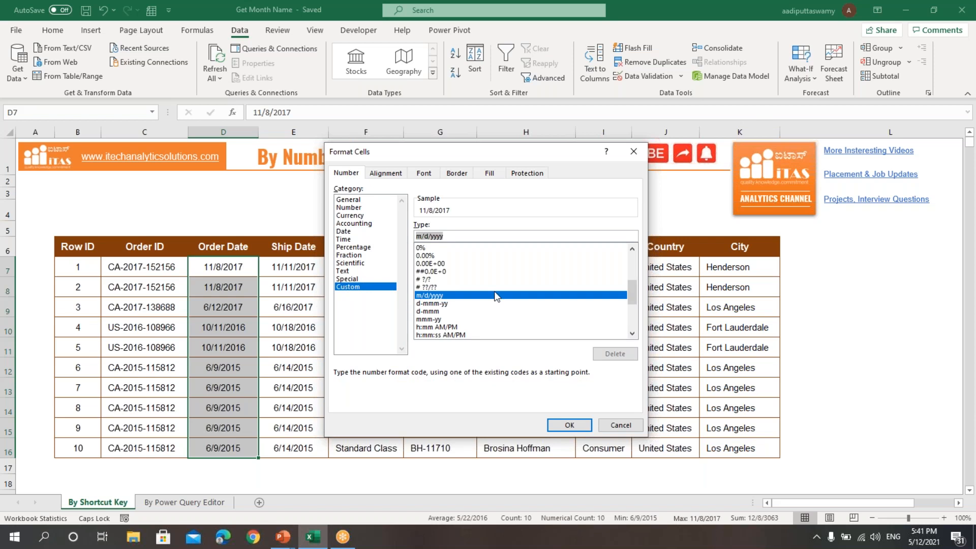
{"action": "key", "text": "BackSpace"}
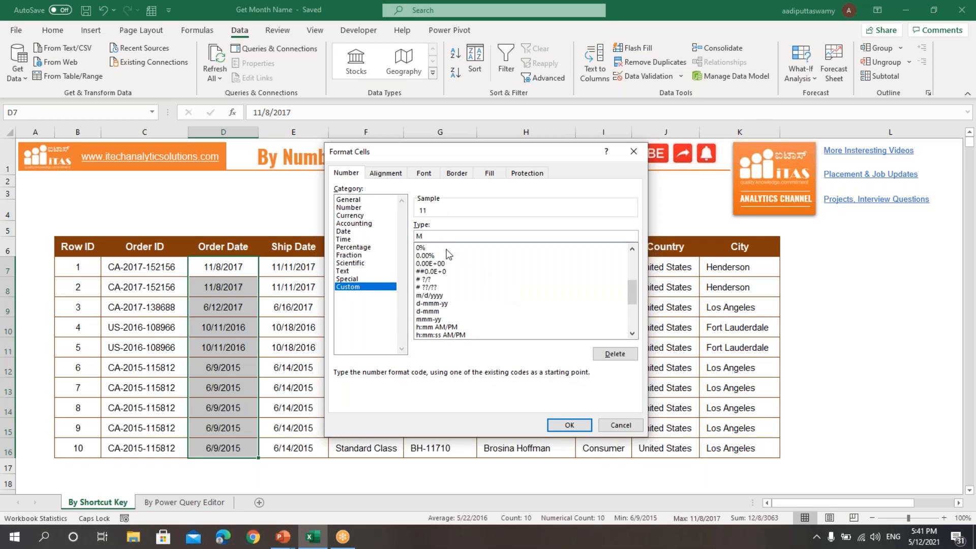
{"action": "type", "text": "M"}
{"action": "left_click", "coordinate": [460, 237]}
{"action": "type", "text": "MM"}
{"action": "left_click_drag", "start_coordinate": [450, 237], "coordinate": [409, 236]}
{"action": "left_click", "coordinate": [569, 425]}
- Change the custom number format of the Order Date cells D7:D16 to mmmm for full month names
{"action": "left_click_drag", "start_coordinate": [236, 269], "coordinate": [227, 448]}
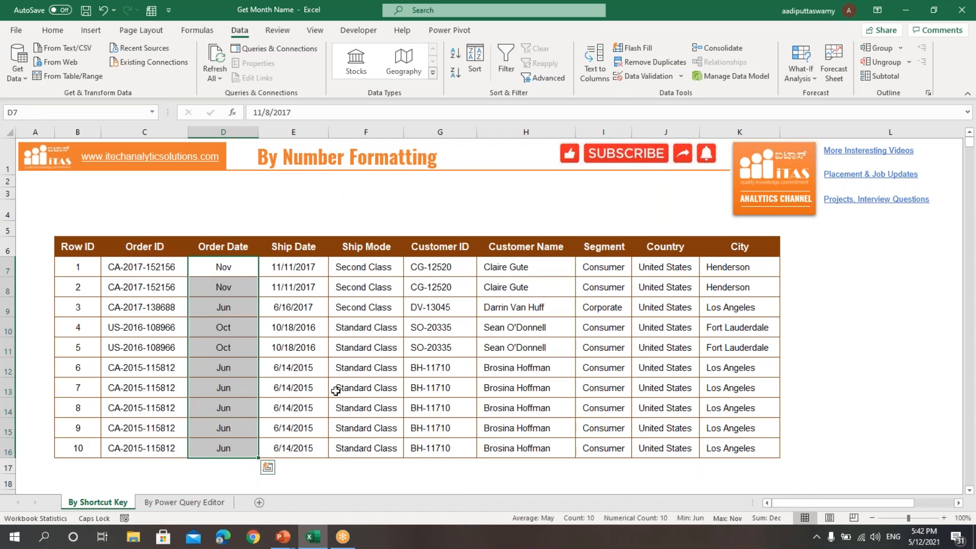
{"action": "key", "text": "ctrl+1"}
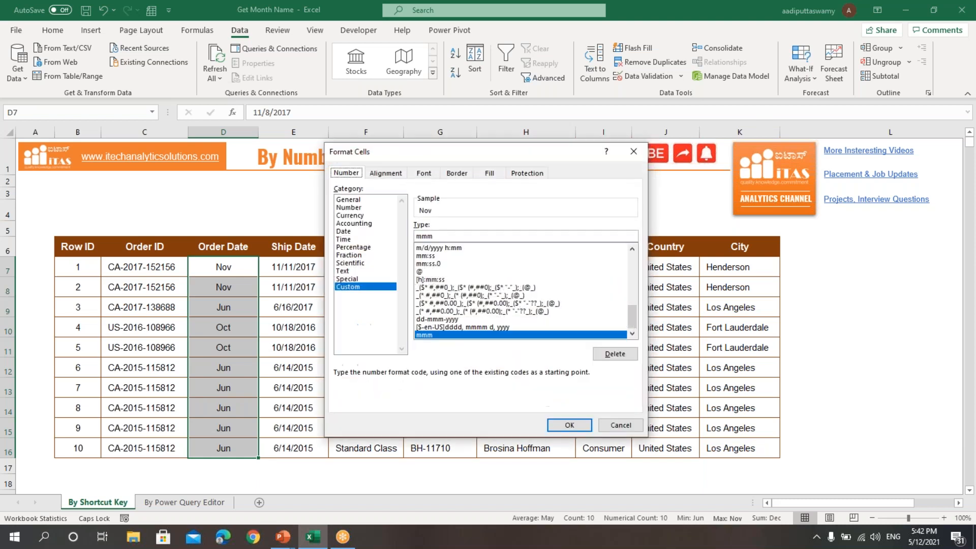
{"action": "left_click", "coordinate": [446, 236]}
{"action": "type", "text": "M"}
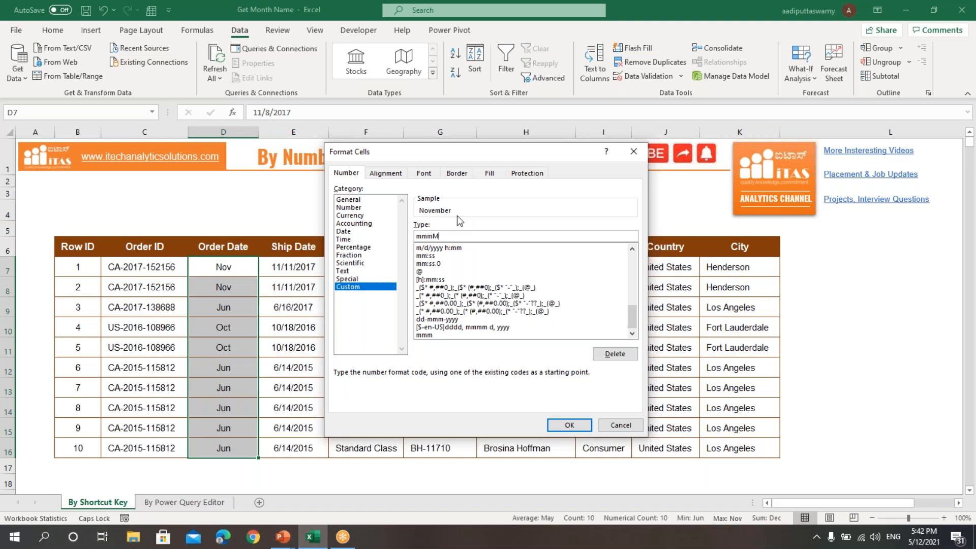
{"action": "left_click", "coordinate": [569, 426]}
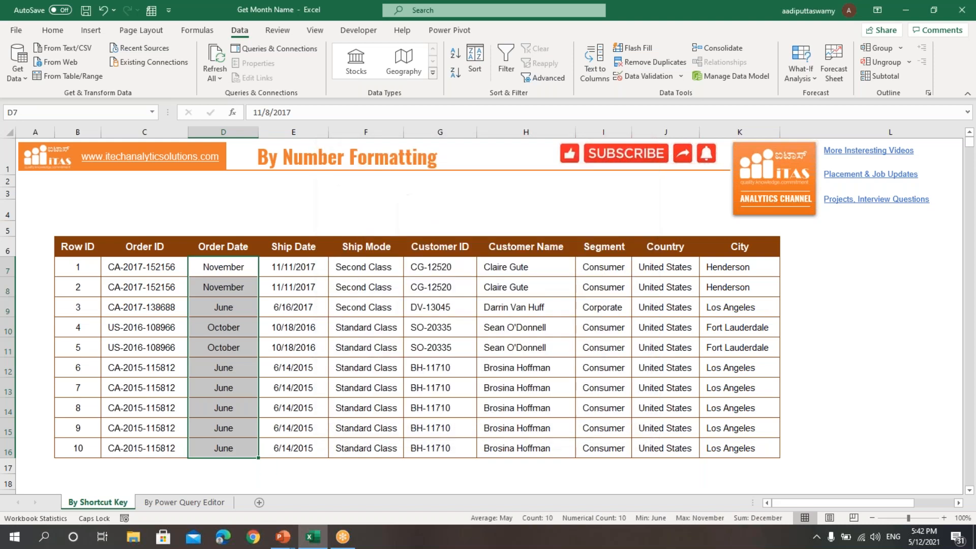
{"action": "left_click_drag", "start_coordinate": [238, 277], "coordinate": [227, 450]}
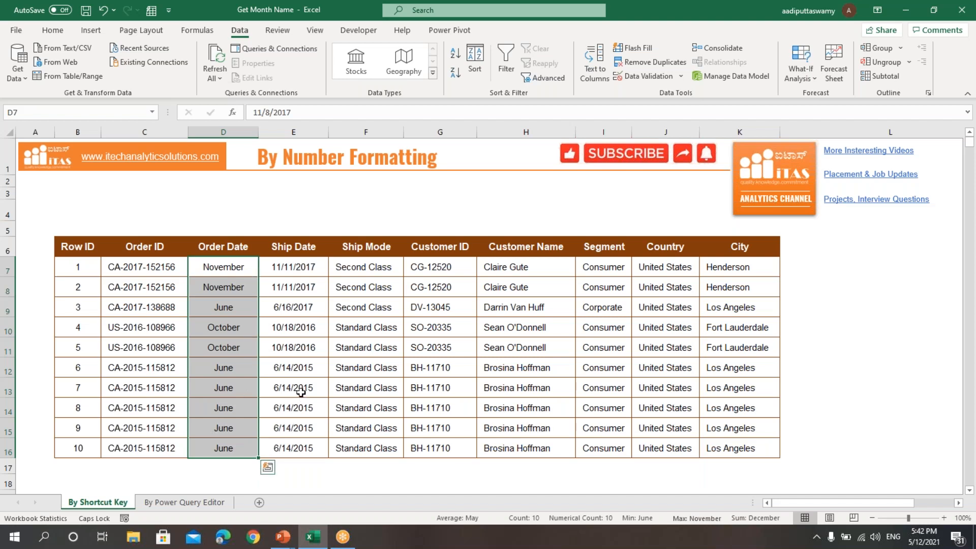
- On the By Power Query Editor sheet, convert the order data range B6:K16 into a table with headers
{"action": "left_click", "coordinate": [186, 503]}
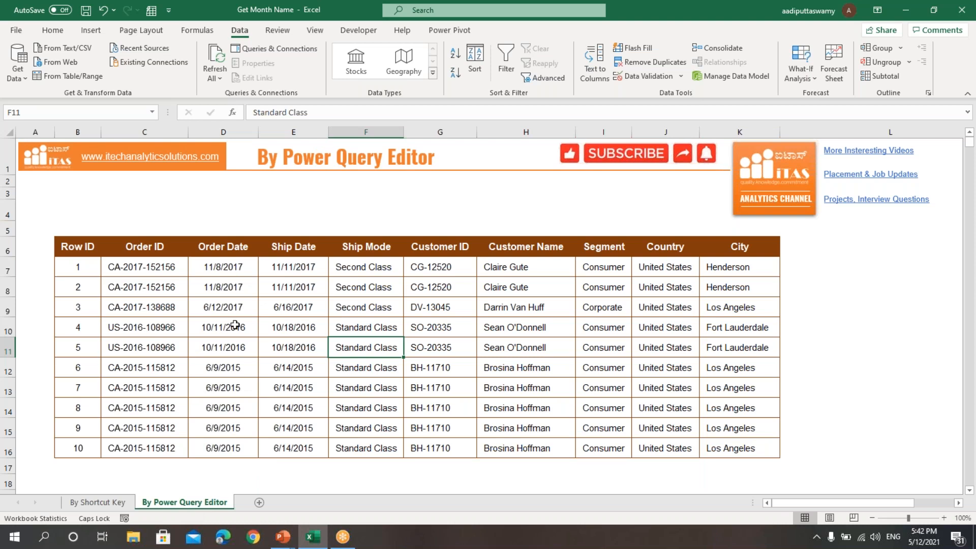
{"action": "left_click_drag", "start_coordinate": [238, 269], "coordinate": [232, 444]}
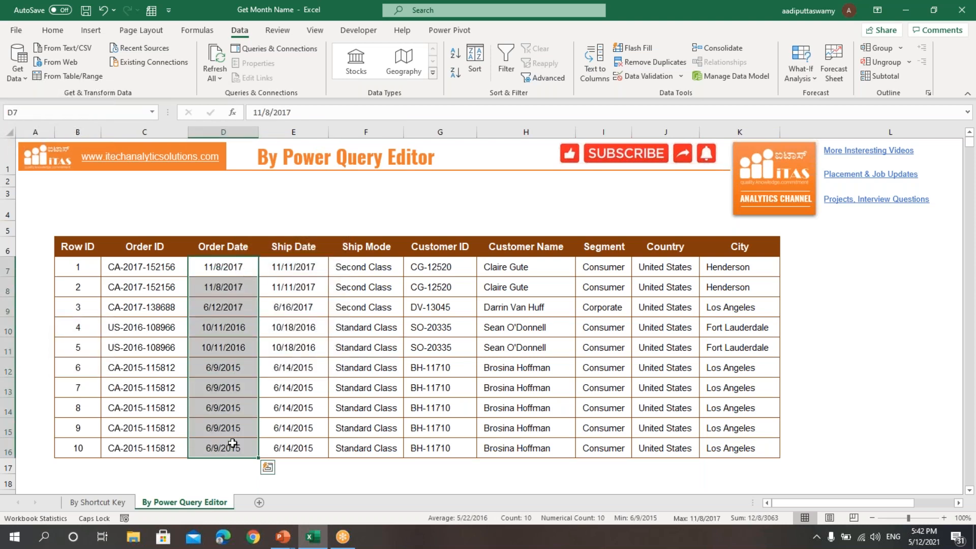
{"action": "left_click", "coordinate": [242, 329]}
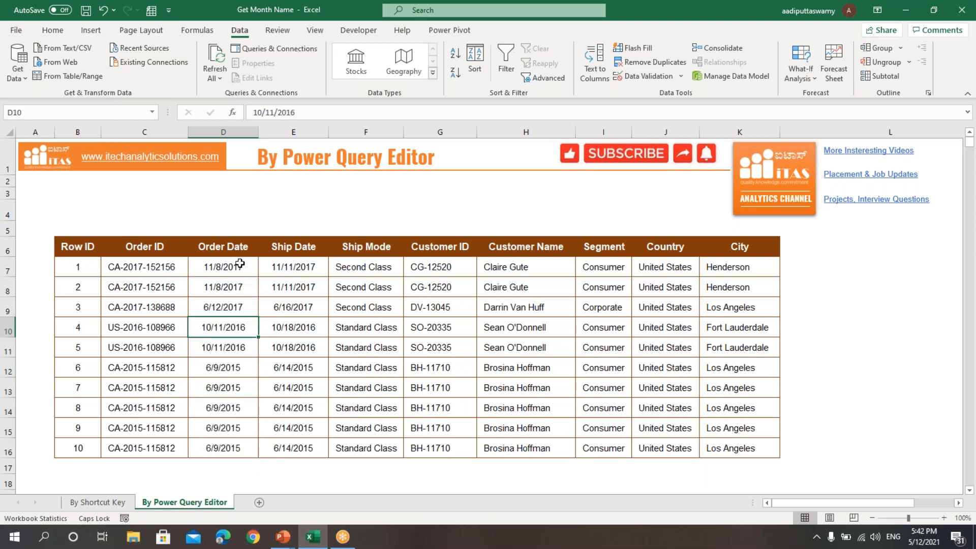
{"action": "left_click_drag", "start_coordinate": [234, 264], "coordinate": [227, 446]}
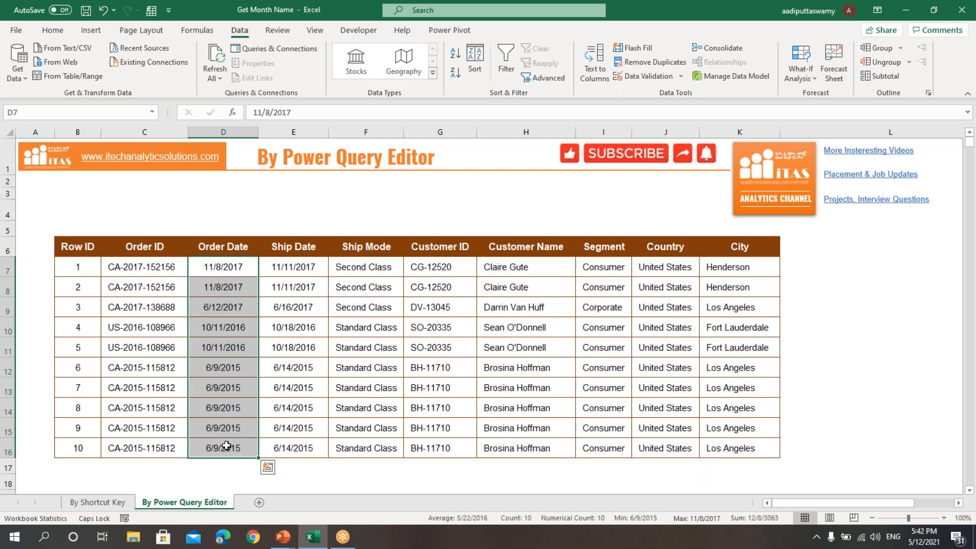
{"action": "left_click", "coordinate": [226, 328]}
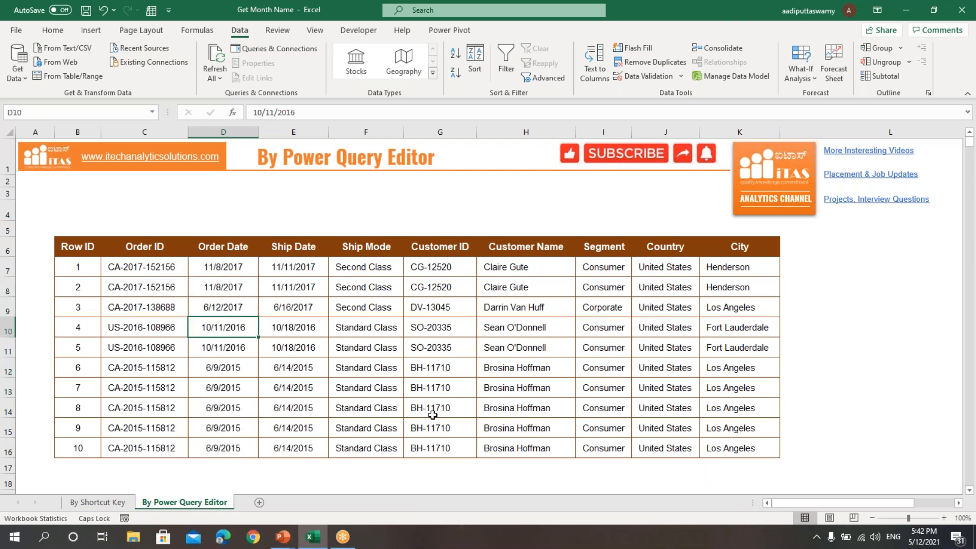
{"action": "left_click", "coordinate": [92, 31]}
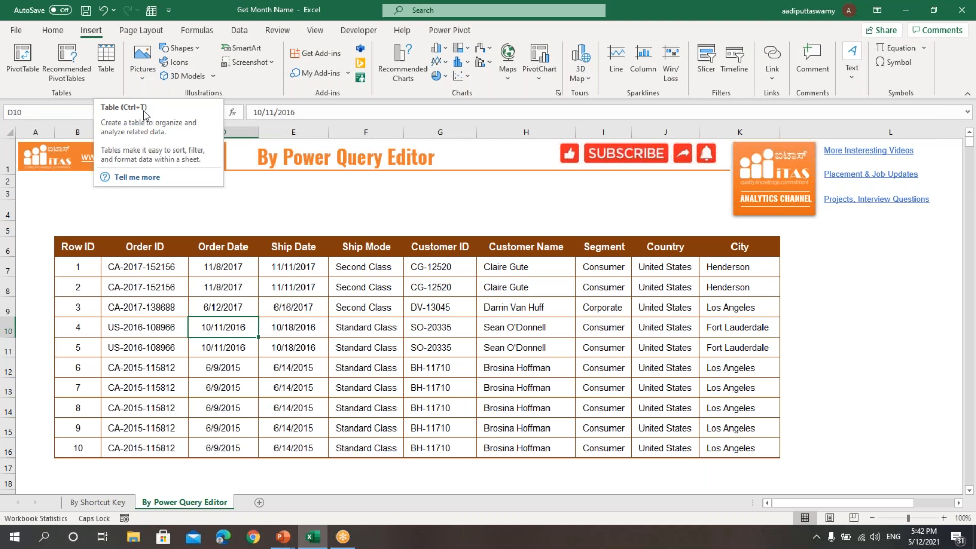
{"action": "left_click", "coordinate": [105, 60]}
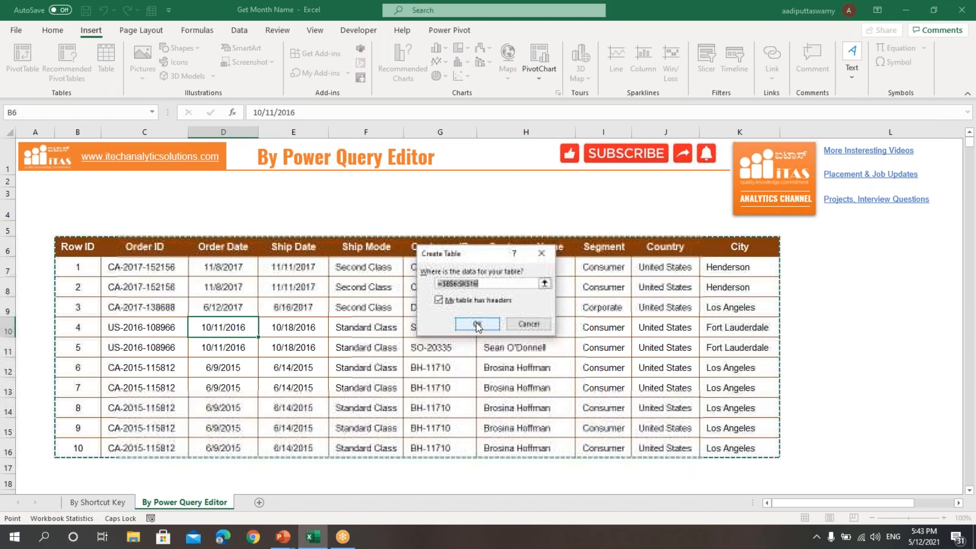
{"action": "left_click", "coordinate": [476, 324]}
- Load the new table into the Power Query Editor as a table/range source
{"action": "left_click", "coordinate": [350, 329]}
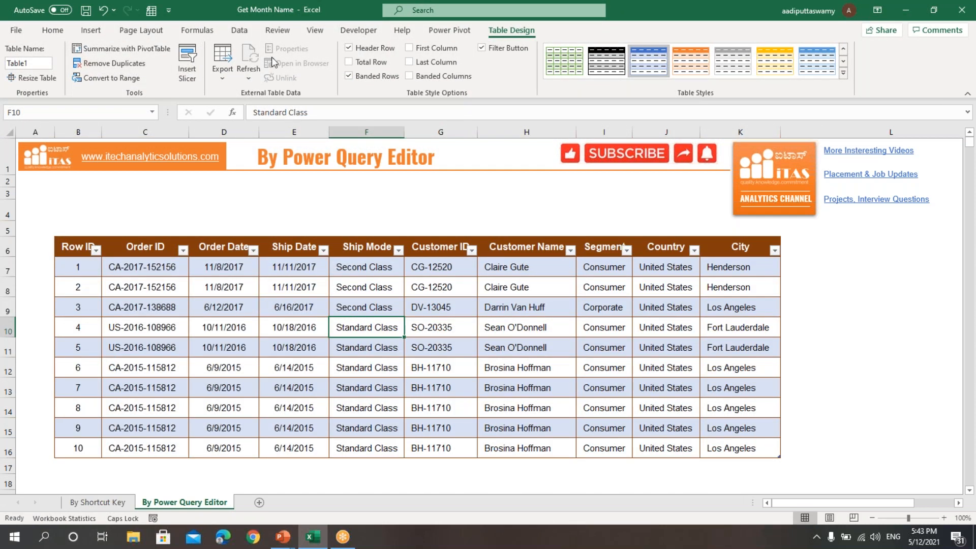
{"action": "left_click", "coordinate": [241, 31]}
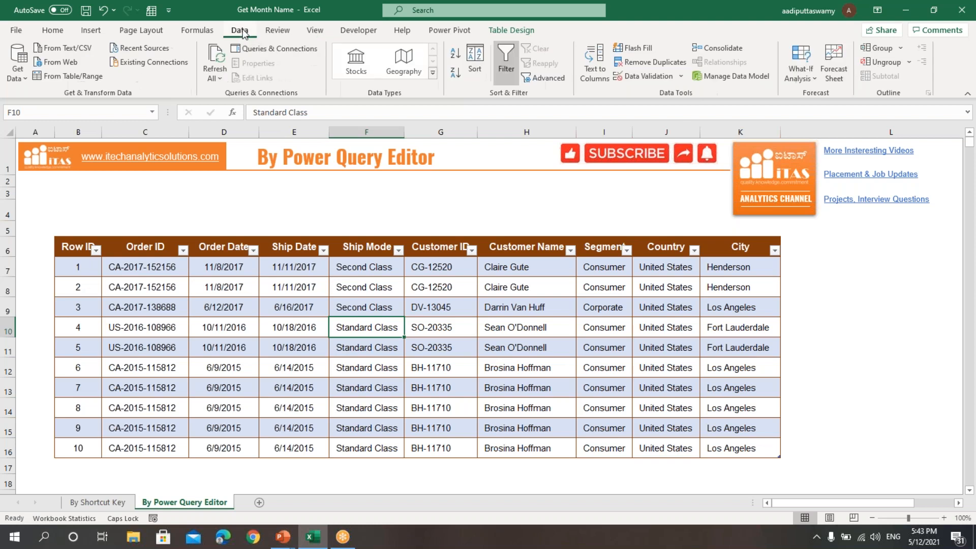
{"action": "left_click", "coordinate": [23, 79]}
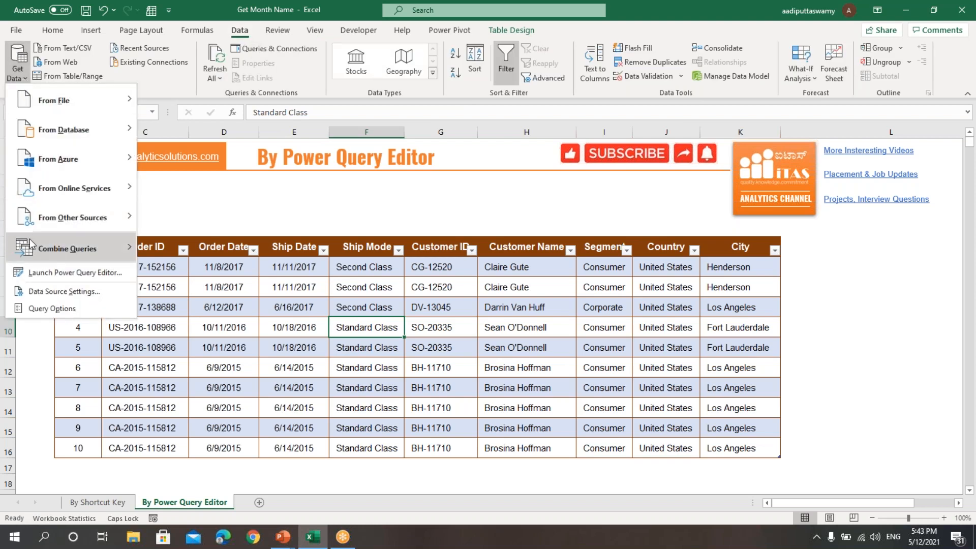
{"action": "mouse_move", "coordinate": [35, 215]}
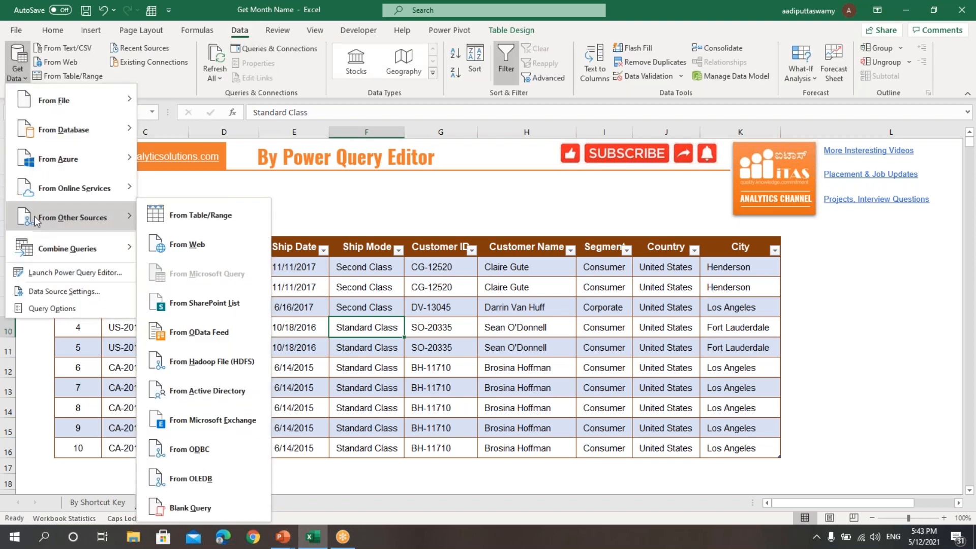
{"action": "left_click", "coordinate": [199, 220]}
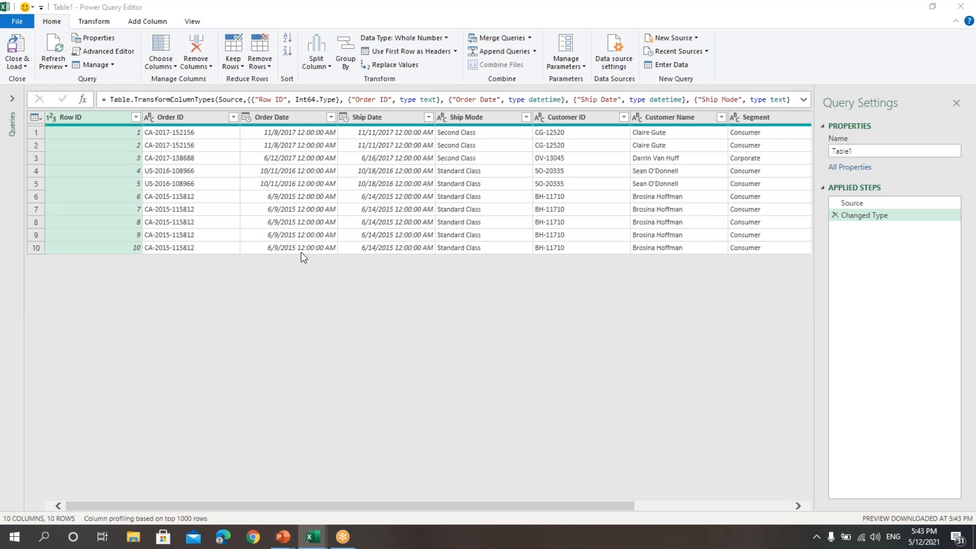
- Examine the month options available for transforming the Order Date column in place, including Name of Month
{"action": "left_click", "coordinate": [292, 122]}
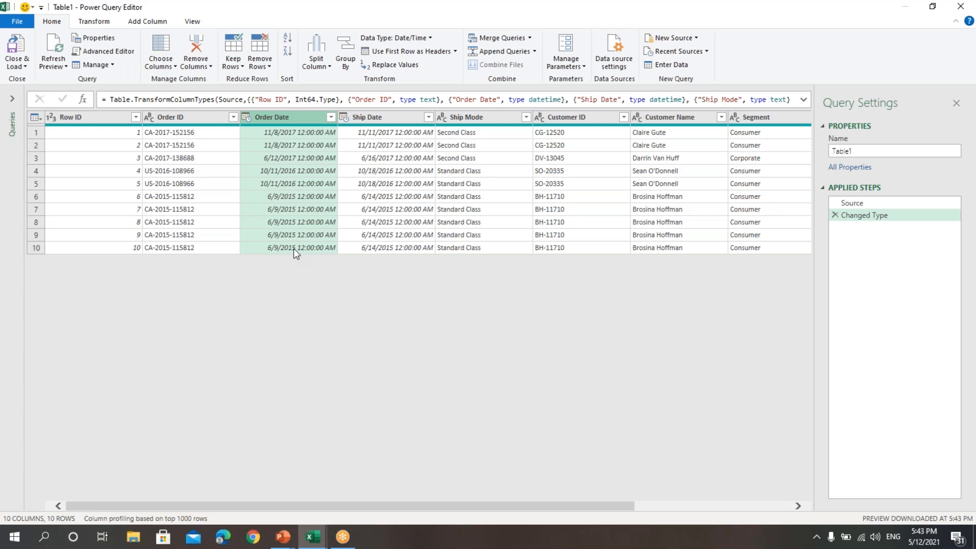
{"action": "left_click", "coordinate": [374, 121]}
{"action": "left_click", "coordinate": [295, 117]}
{"action": "left_click", "coordinate": [104, 22]}
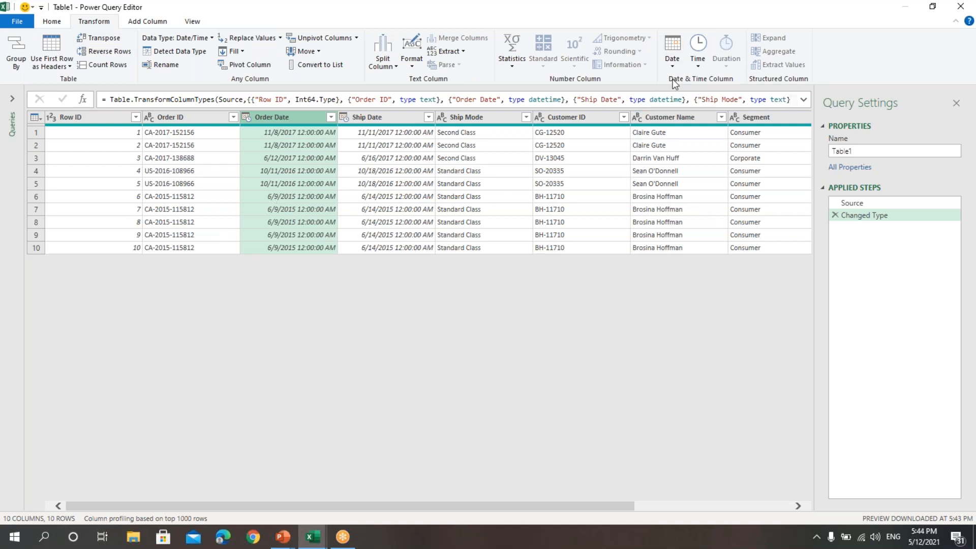
{"action": "left_click", "coordinate": [676, 66]}
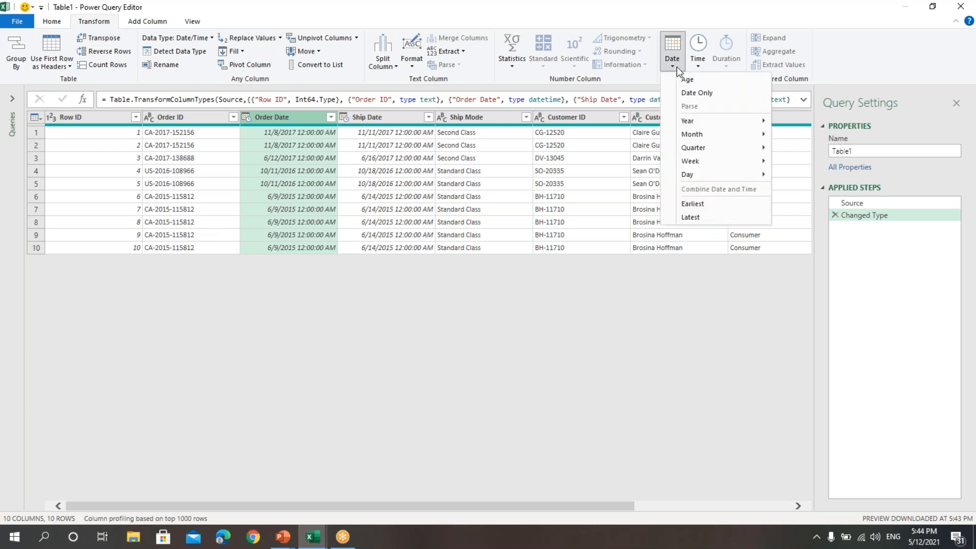
{"action": "mouse_move", "coordinate": [687, 136]}
{"action": "left_click", "coordinate": [671, 65]}
{"action": "left_click", "coordinate": [672, 64]}
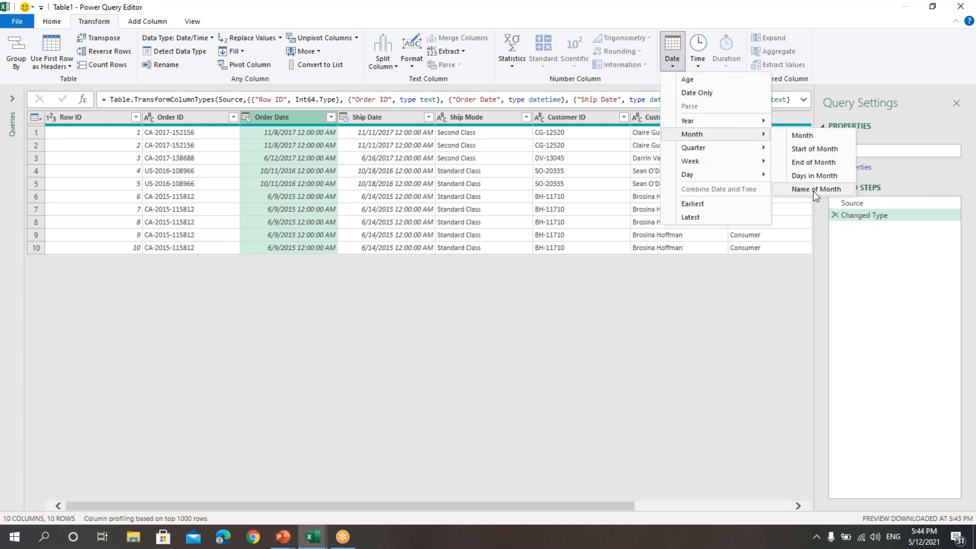
- Add a new column containing the name of the month taken from the Order Date column
{"action": "left_click", "coordinate": [303, 118]}
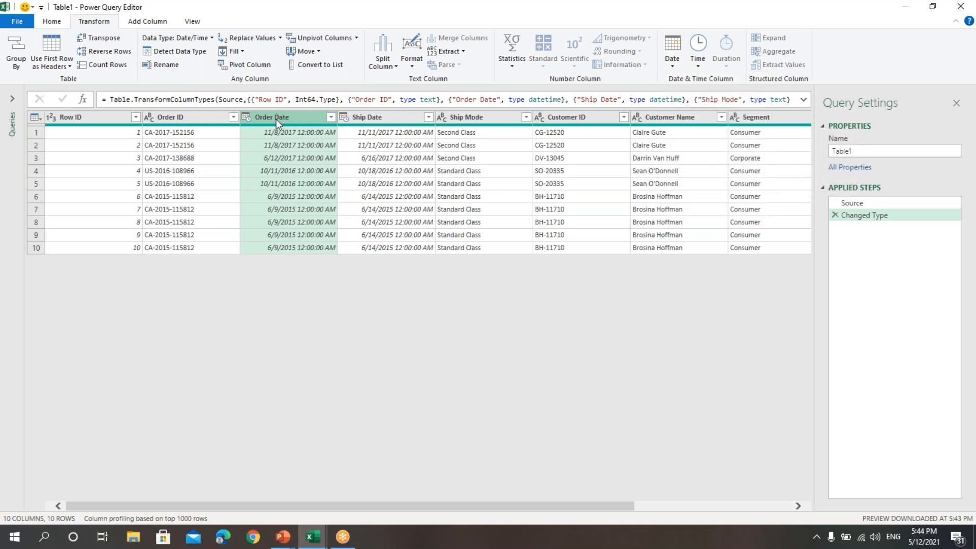
{"action": "left_click", "coordinate": [147, 22]}
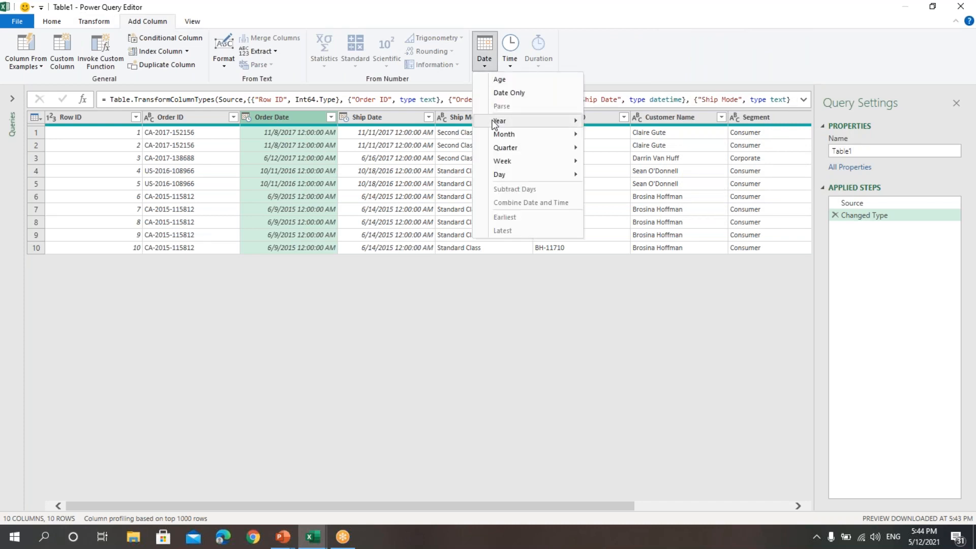
{"action": "mouse_move", "coordinate": [505, 135]}
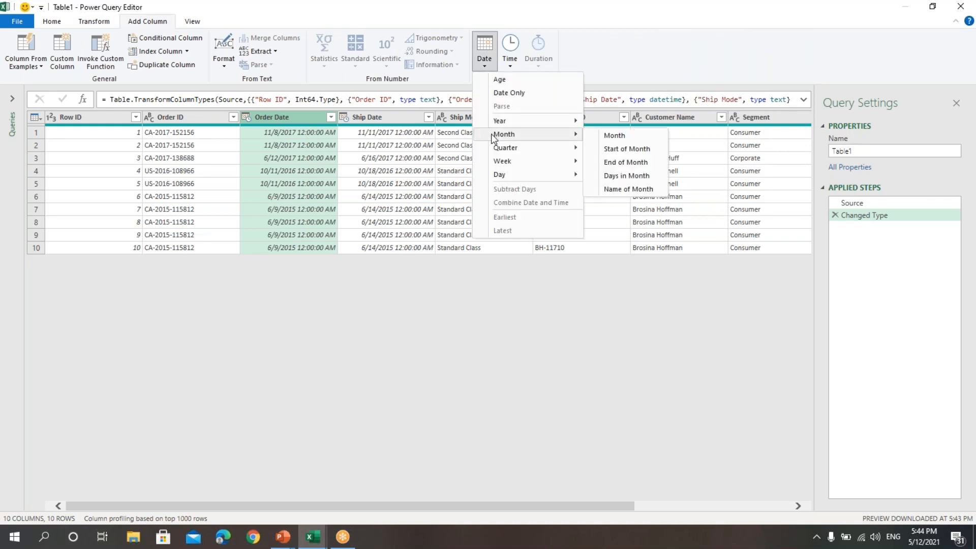
{"action": "left_click", "coordinate": [617, 190]}
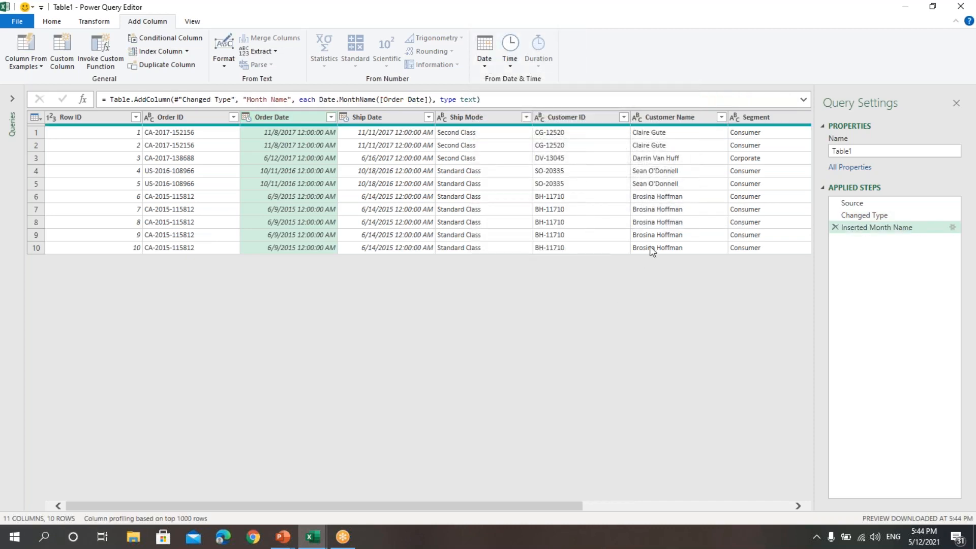
{"action": "left_click_drag", "start_coordinate": [553, 509], "coordinate": [788, 511]}
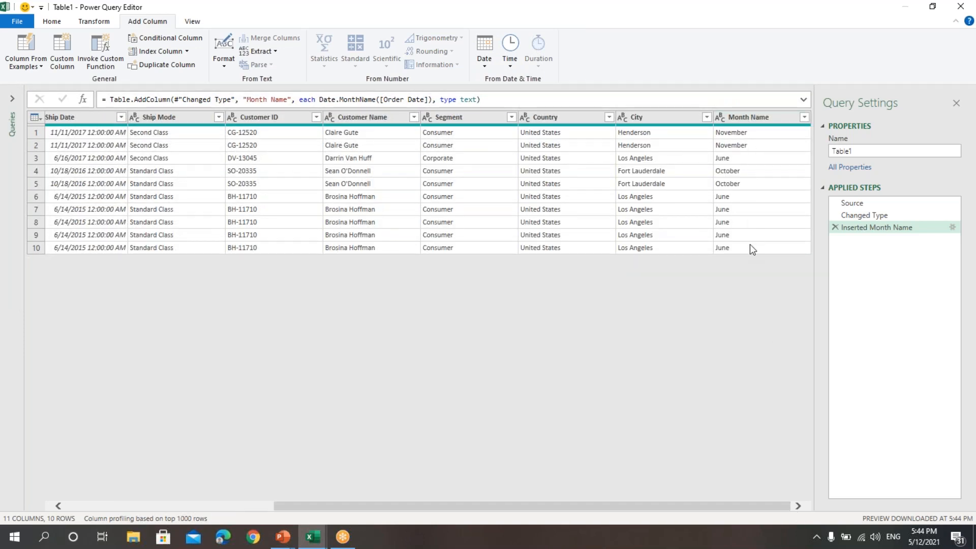
- Close and load the query into a new worksheet, and select the Month Name column's header and data
{"action": "left_click", "coordinate": [16, 22]}
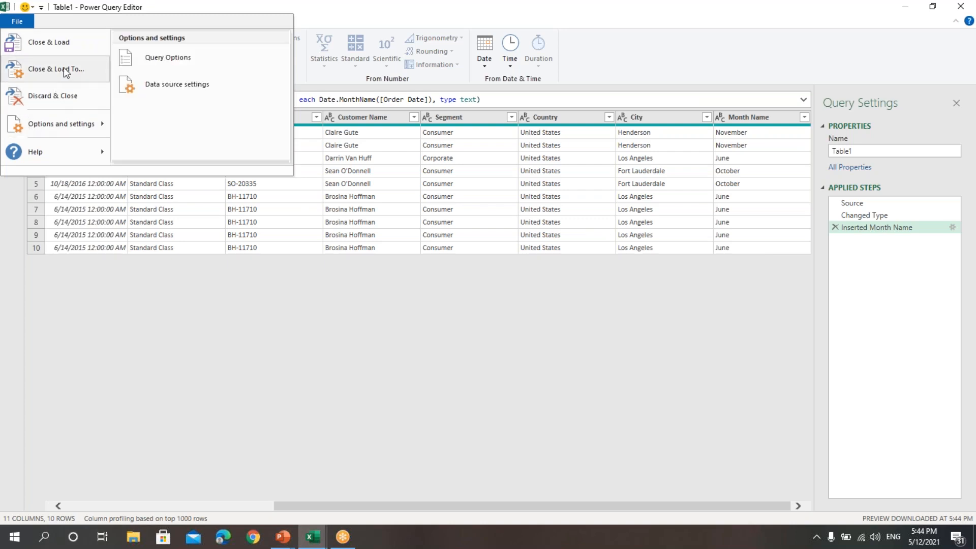
{"action": "left_click", "coordinate": [63, 44]}
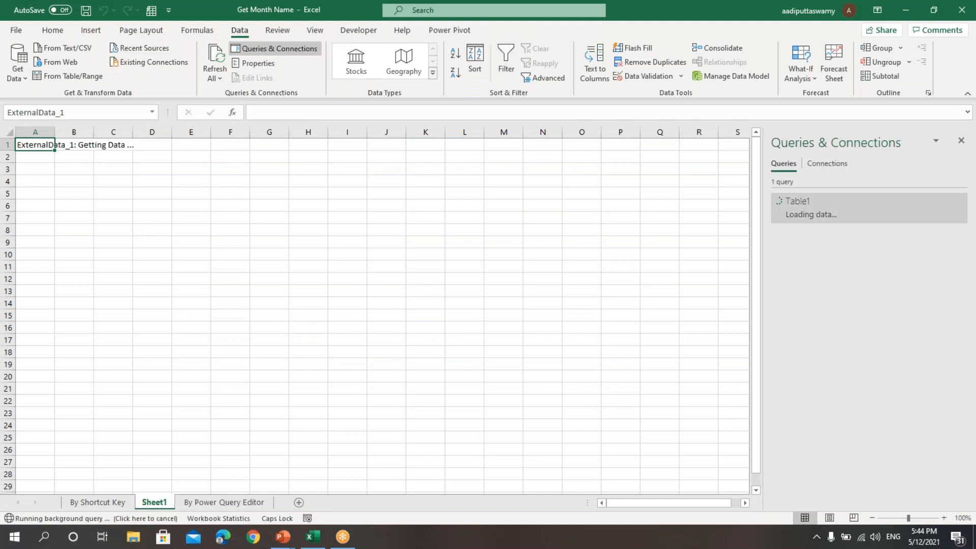
{"action": "left_click_drag", "start_coordinate": [644, 148], "coordinate": [634, 268]}
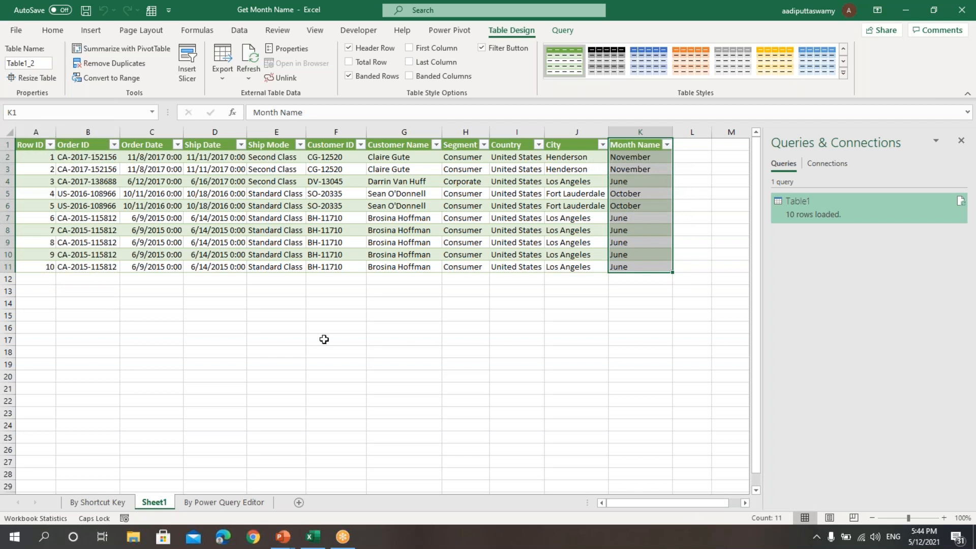
- Return to the By Power Query Editor sheet and hide the list of workbook queries and connections
{"action": "left_click", "coordinate": [206, 503]}
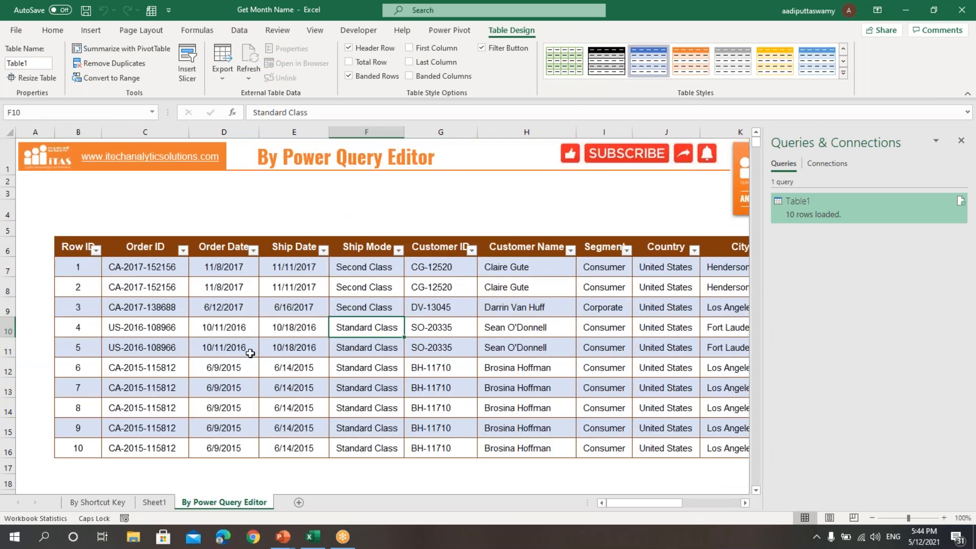
{"action": "left_click", "coordinate": [962, 140]}
{"action": "left_click", "coordinate": [442, 306]}
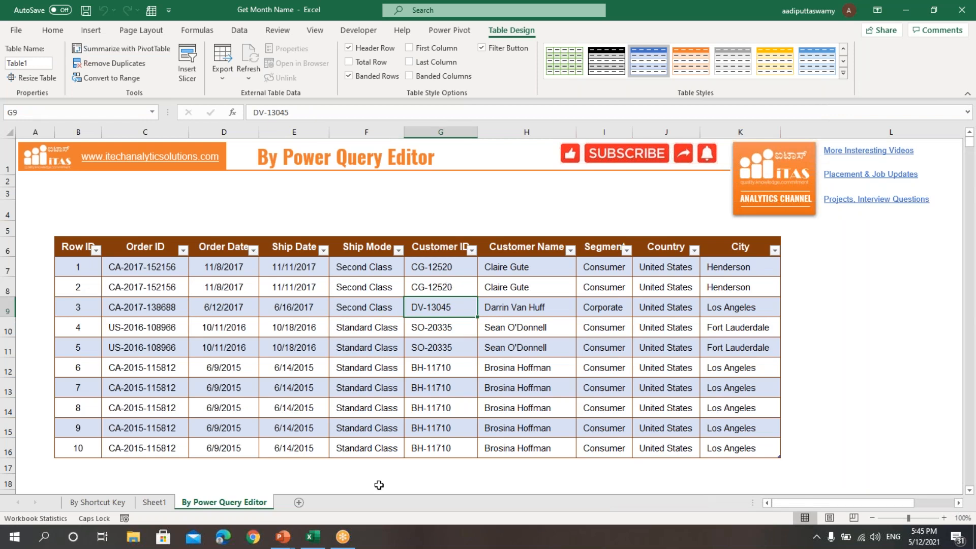
{"action": "mouse_move", "coordinate": [283, 536]}
{"action": "left_click", "coordinate": [336, 506]}
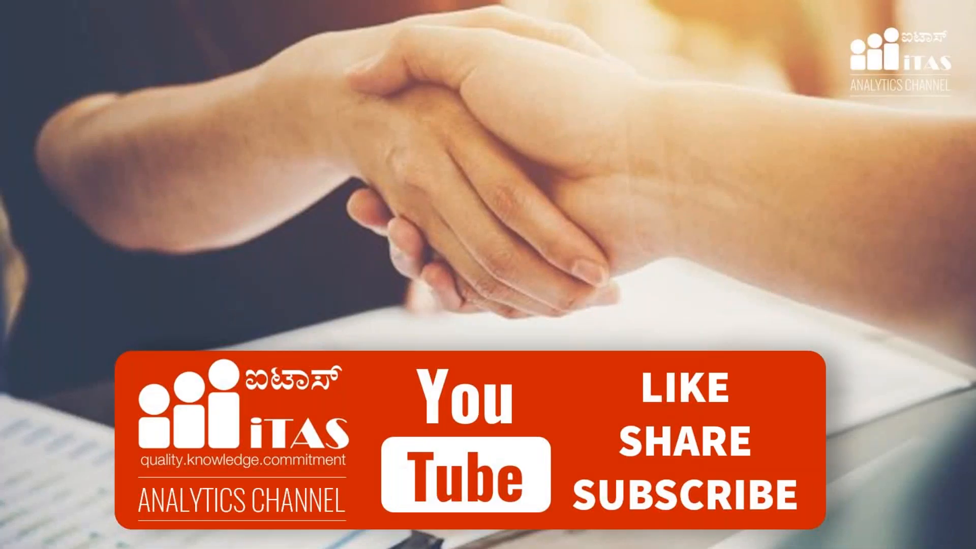